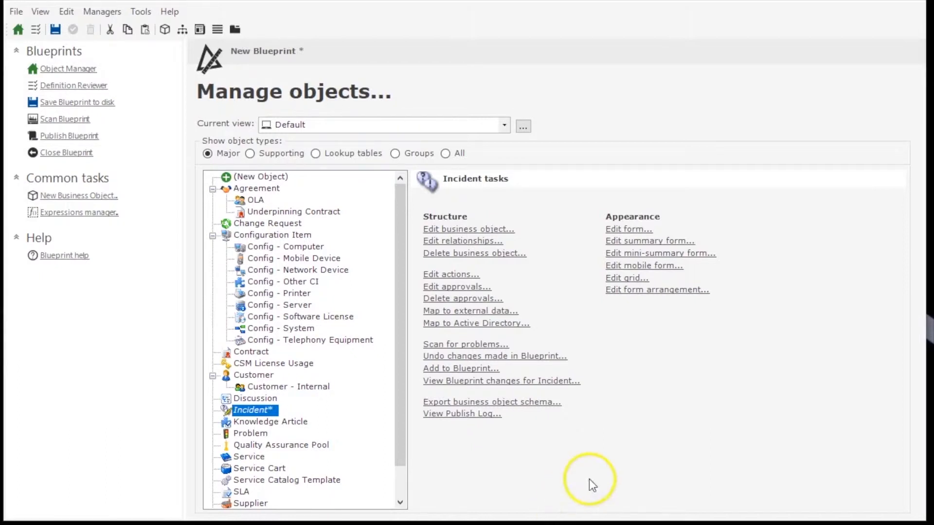
Open the JIRA Project object from the lookup tables to view its form and fields
left_click(343, 159)
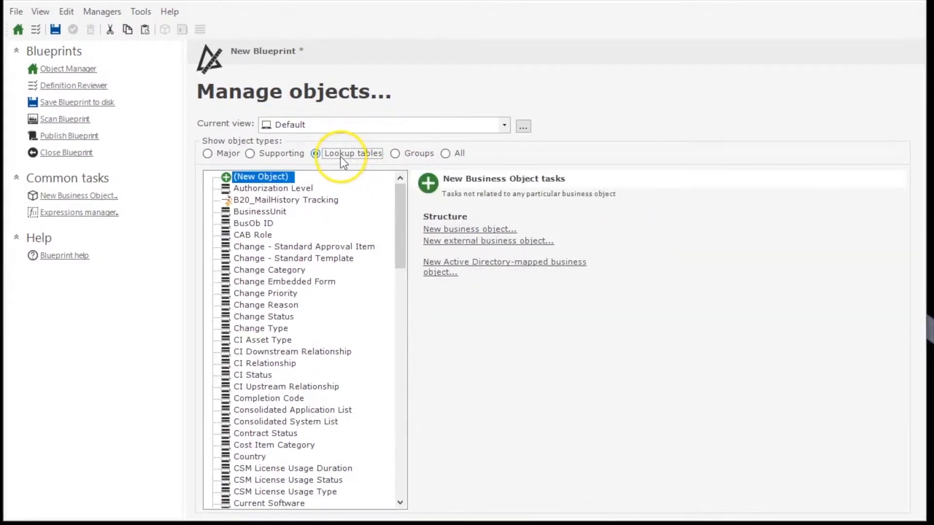
left_click_drag(401, 229, 397, 308)
double_click(253, 387)
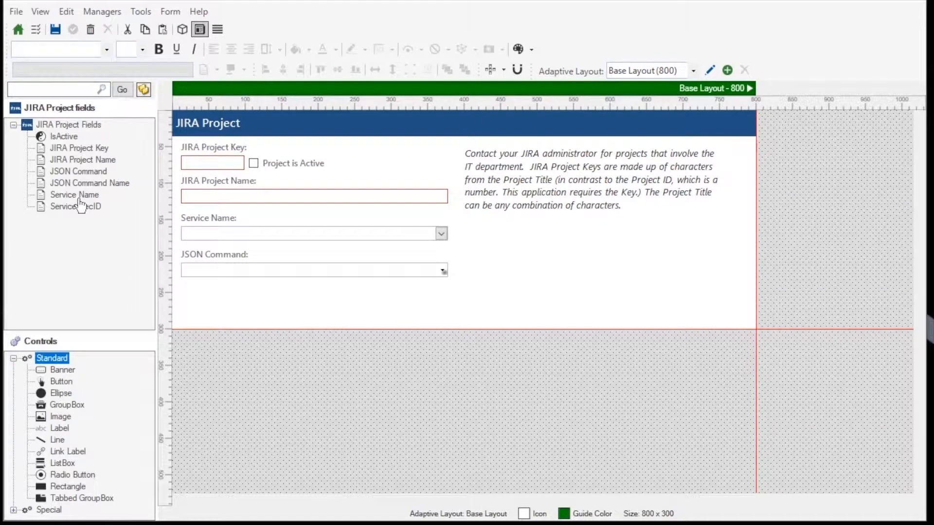
Review the JSON Command field's general properties and its advanced general attributes in the JIRA Project object
left_click(81, 172)
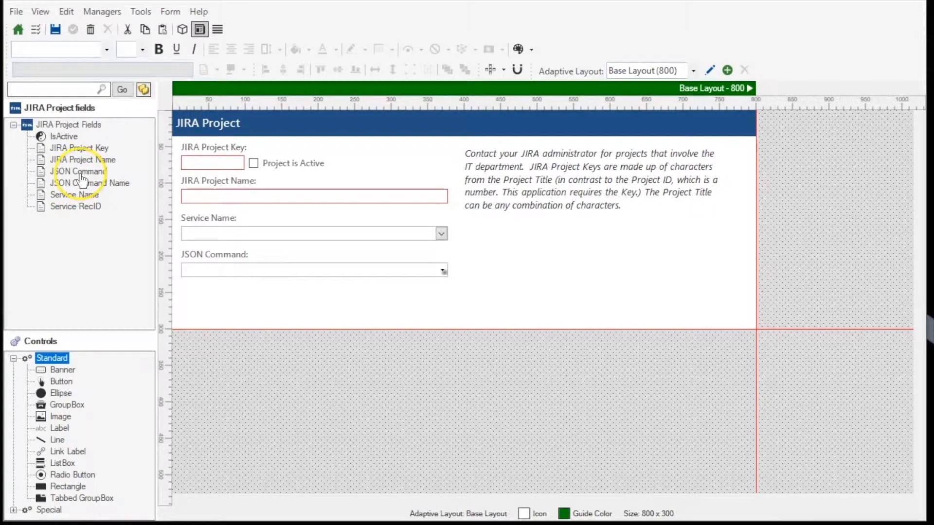
right_click(80, 173)
left_click(93, 215)
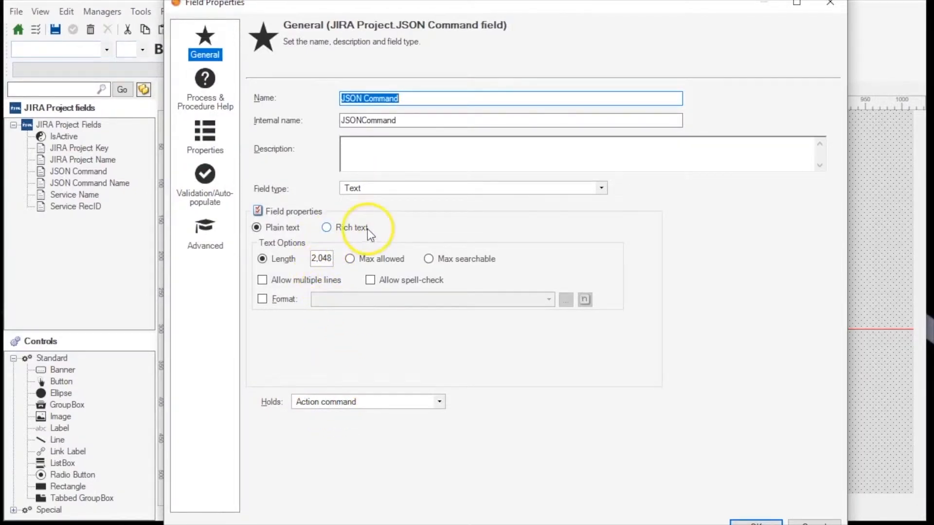
left_click(200, 231)
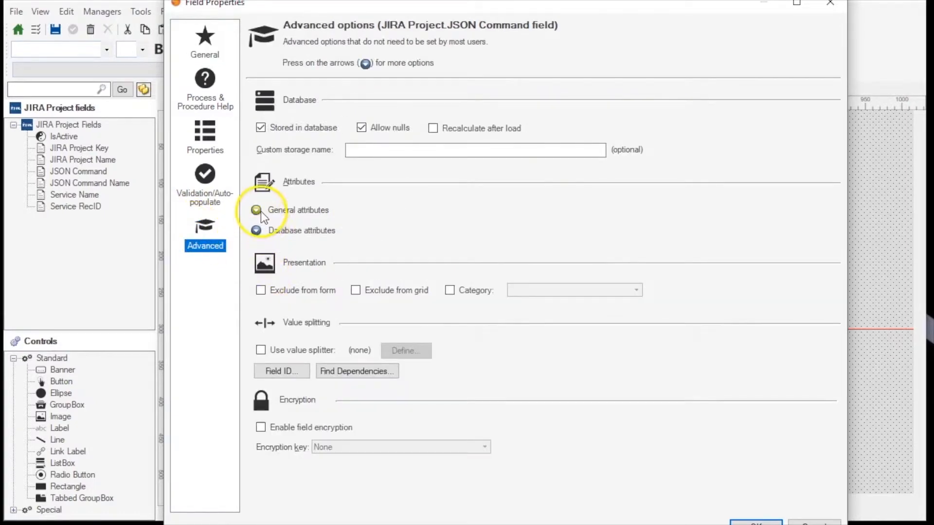
left_click(257, 210)
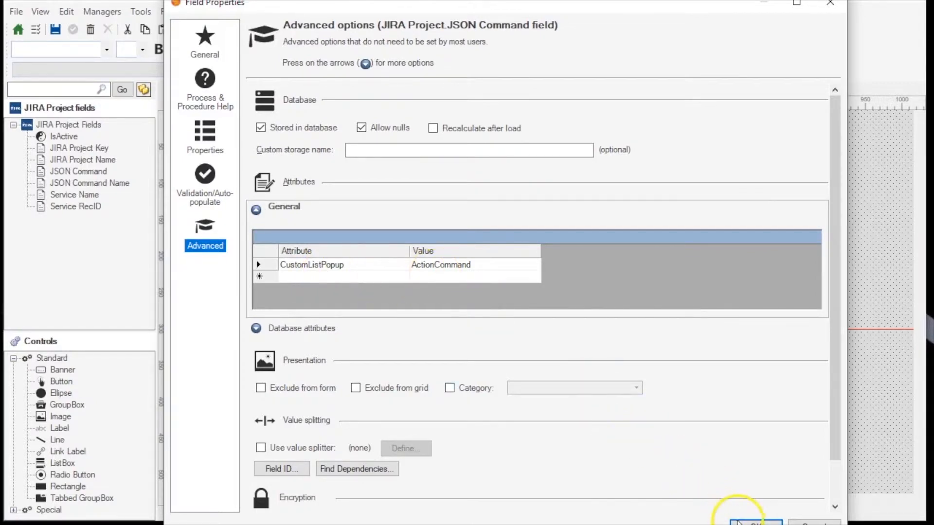
left_click(738, 523)
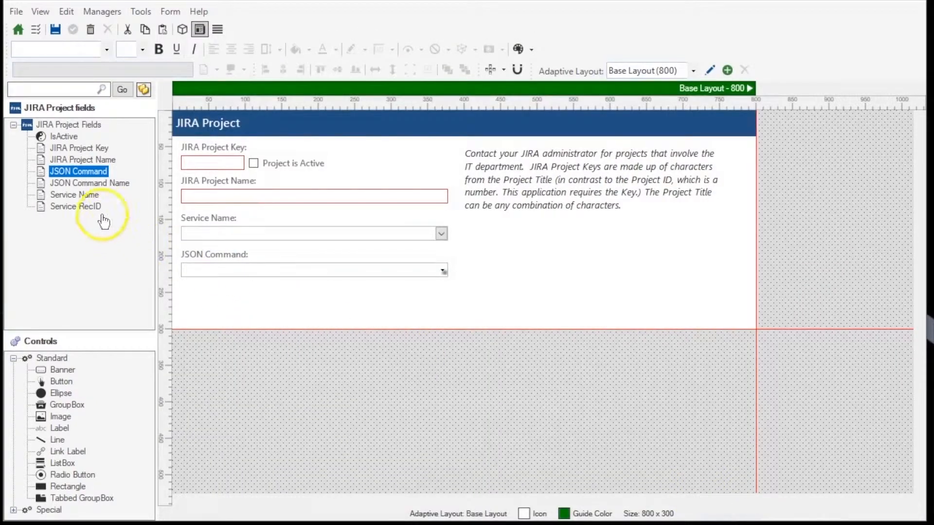
Review the JSON Command Name field's general, advanced and auto-populate settings
left_click(100, 184)
right_click(100, 185)
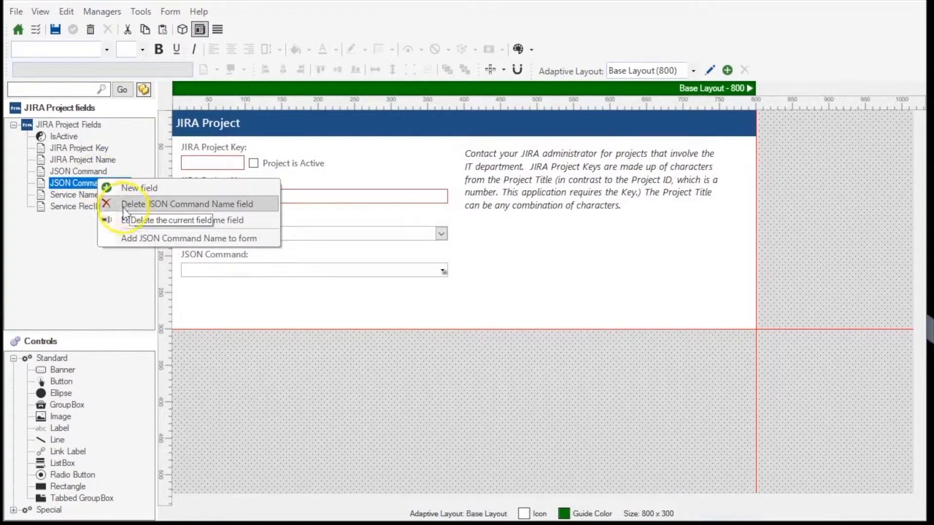
left_click(124, 224)
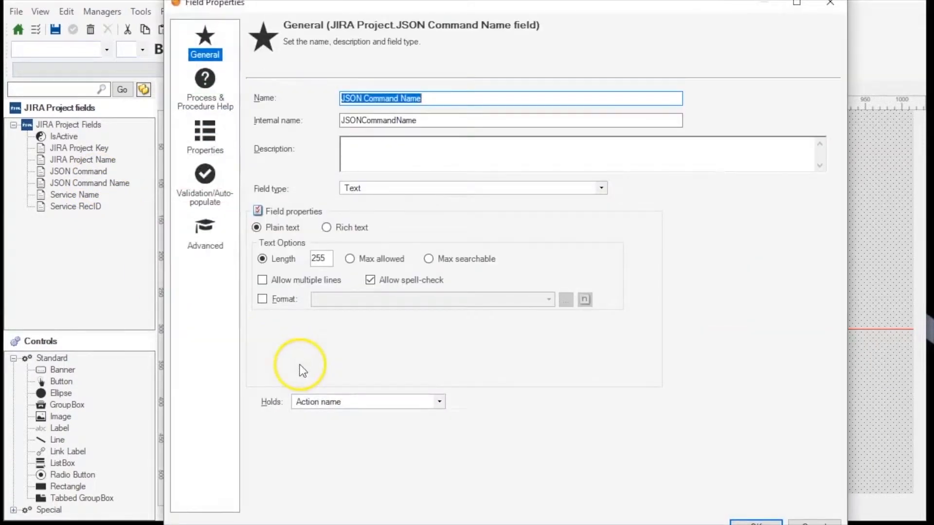
left_click(203, 245)
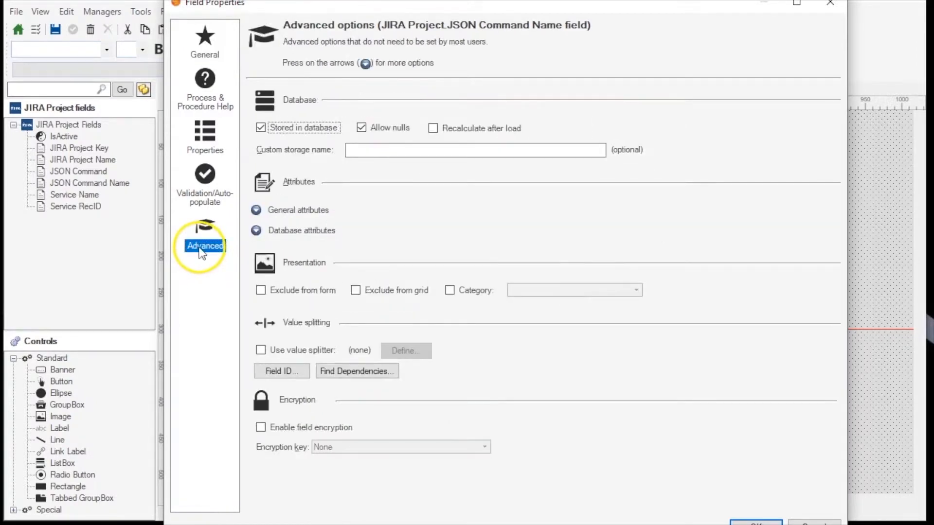
left_click(197, 199)
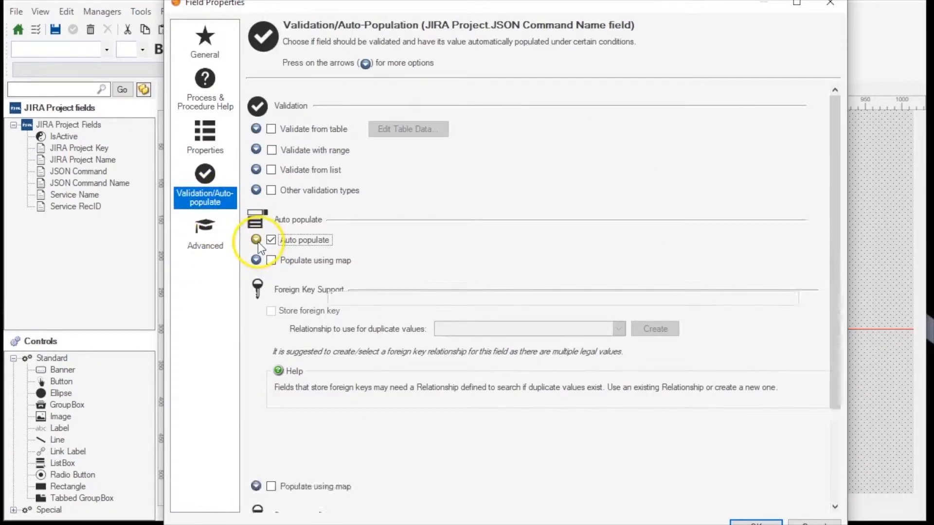
left_click(257, 240)
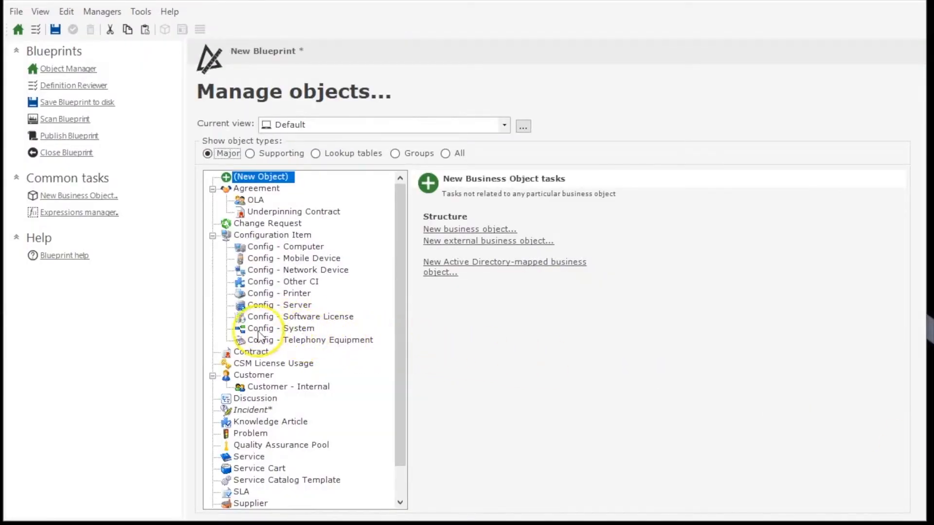
Examine the general and linking settings of the Incident Links JIRA Project relationship on the Incident object
left_click(252, 410)
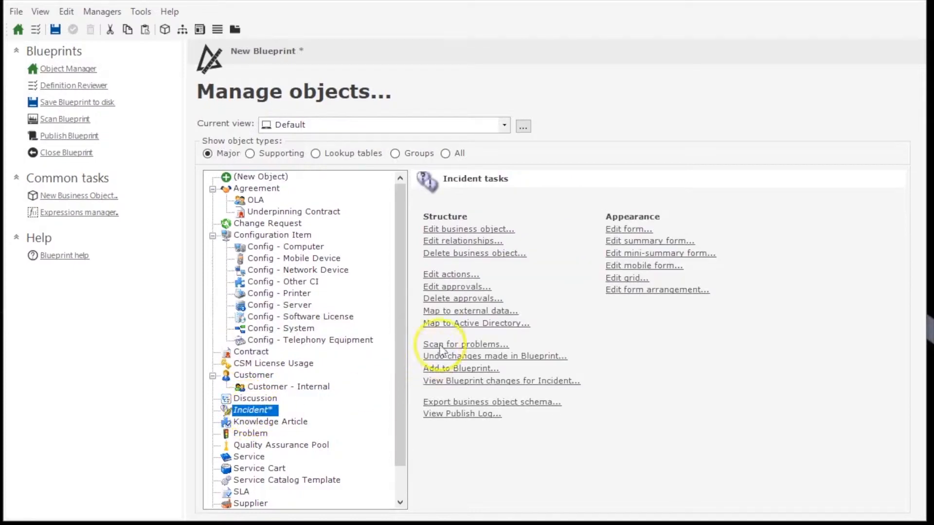
left_click(489, 241)
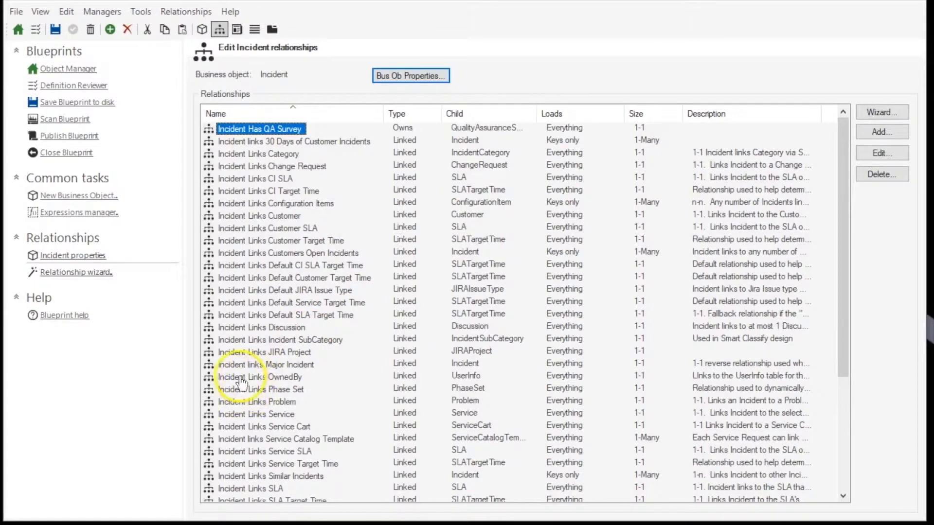
double_click(208, 353)
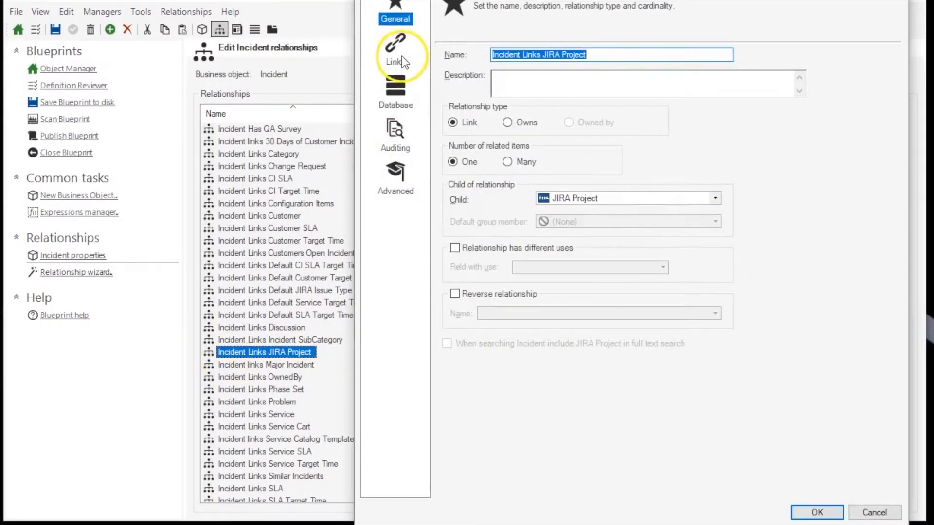
left_click(395, 53)
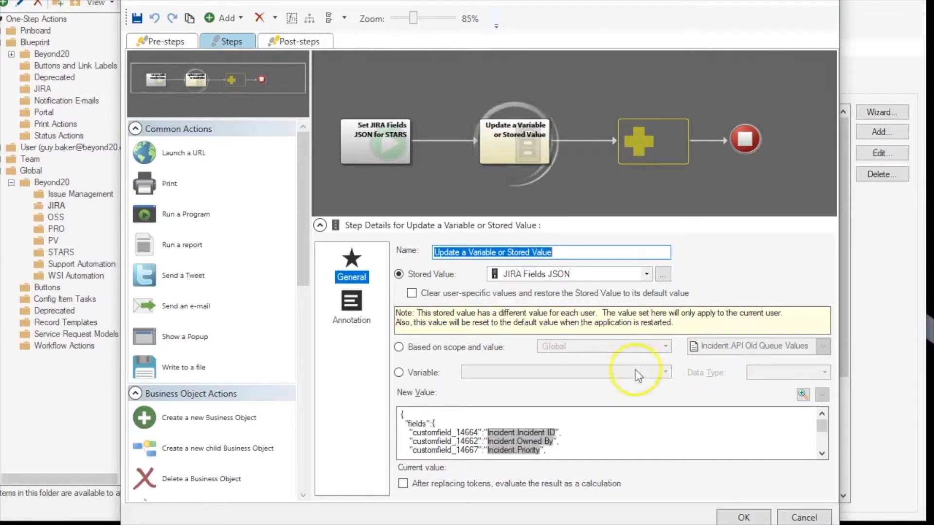
Check the definition of the JIRA Fields JSON stored value used by the Update a Variable or Stored Value step
left_click(663, 274)
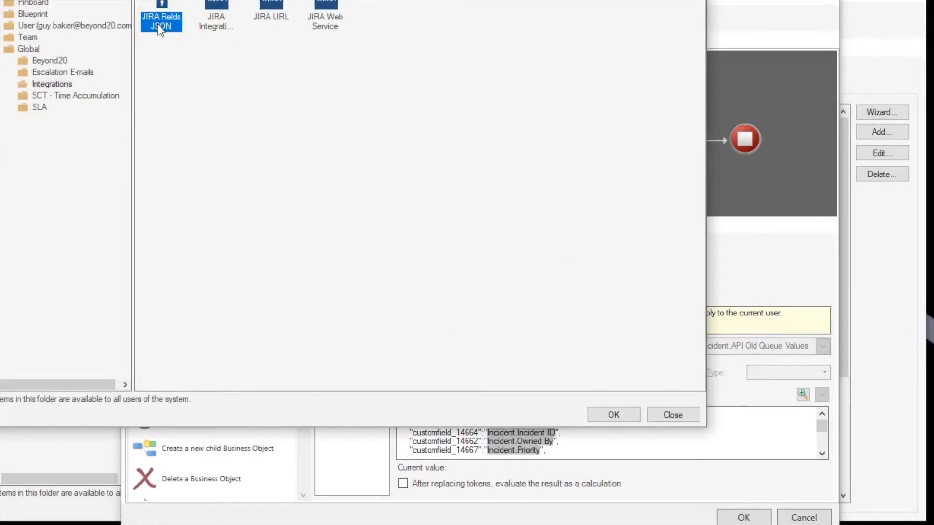
right_click(158, 20)
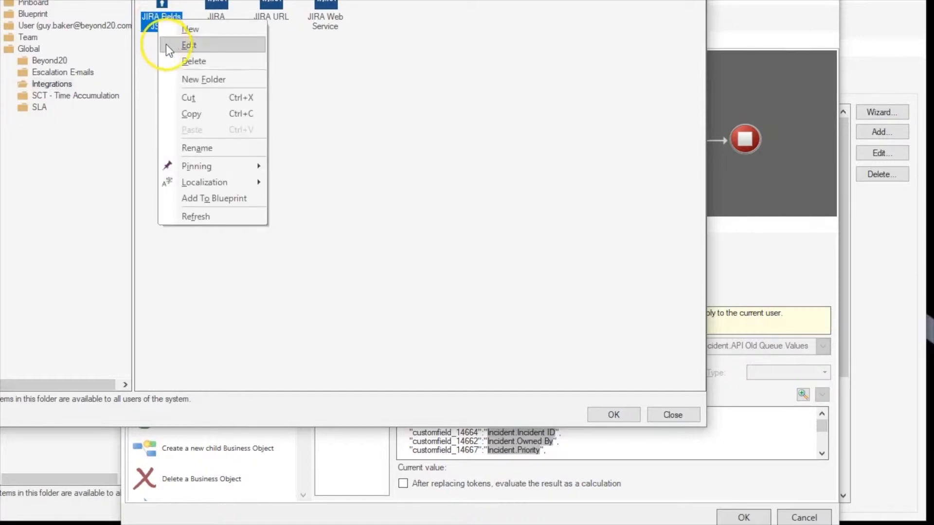
key("Escape")
left_click_drag(177, 0, 191, 13)
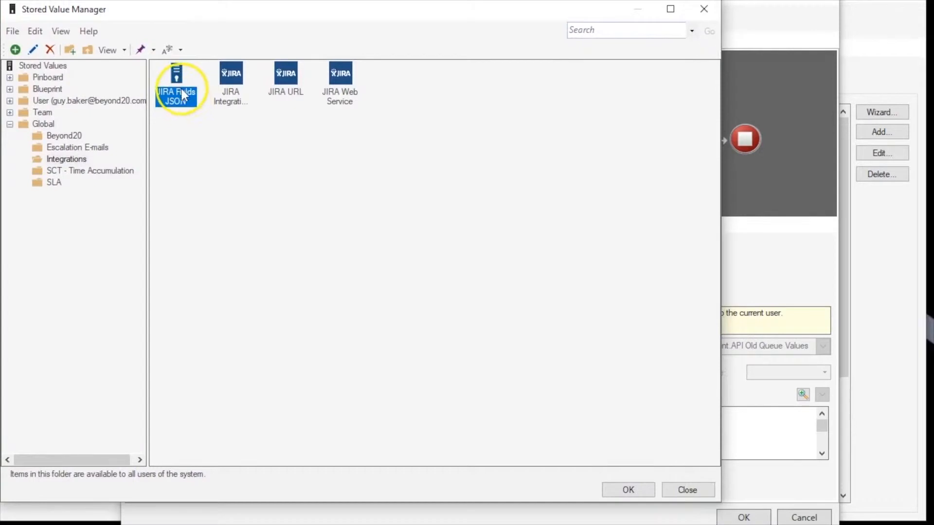
right_click(183, 95)
left_click(210, 109)
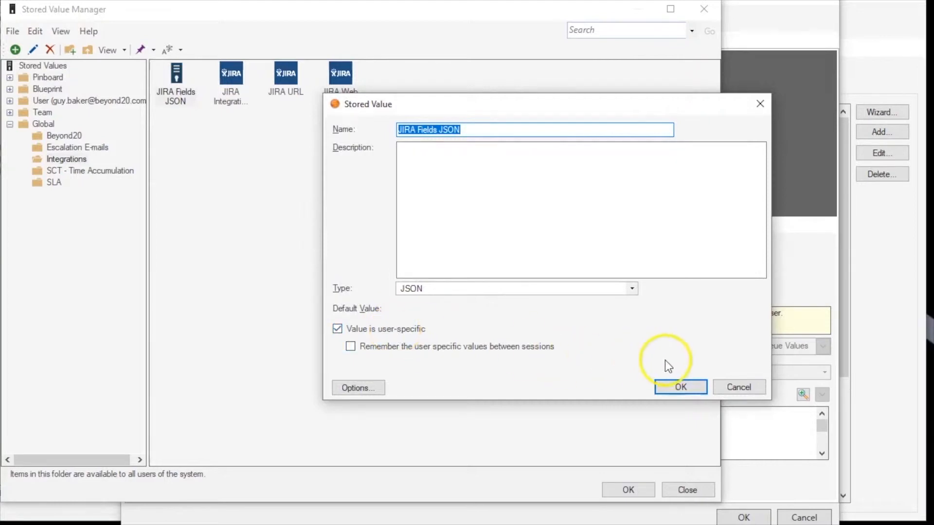
left_click(668, 391)
left_click(631, 489)
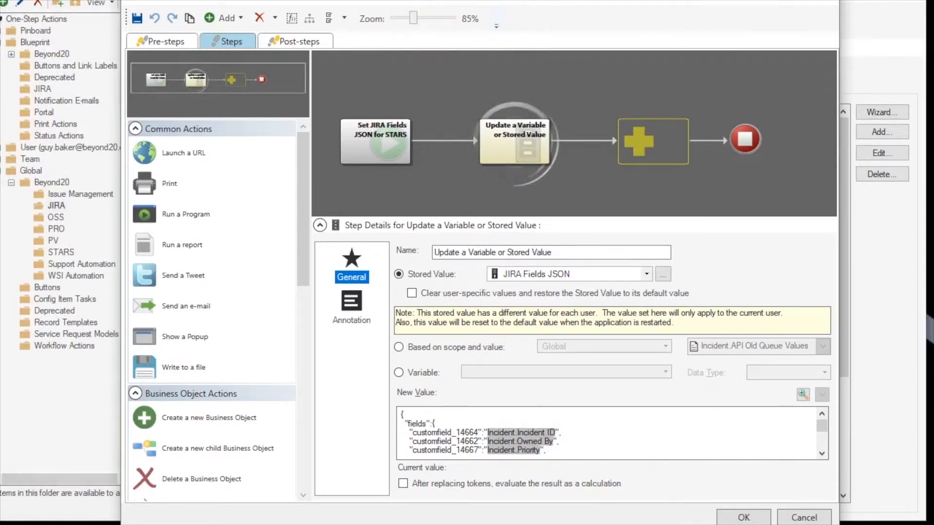
View the stored value step's full JSON in the expanded text editor and highlight the customfield_14664 key
left_click_drag(495, 0, 492, 10)
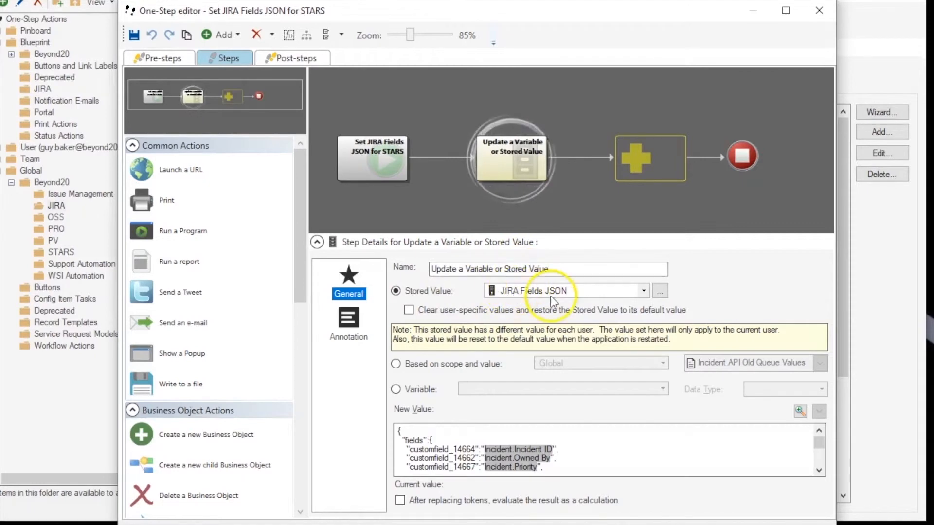
left_click(800, 412)
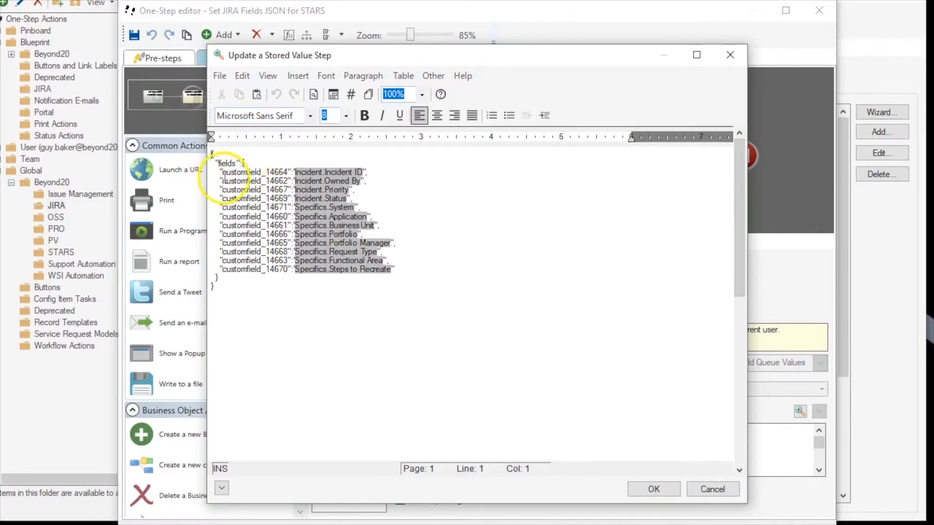
left_click_drag(223, 173, 276, 166)
key("shift+Right")
key("shift+Right")
key("shift+Right")
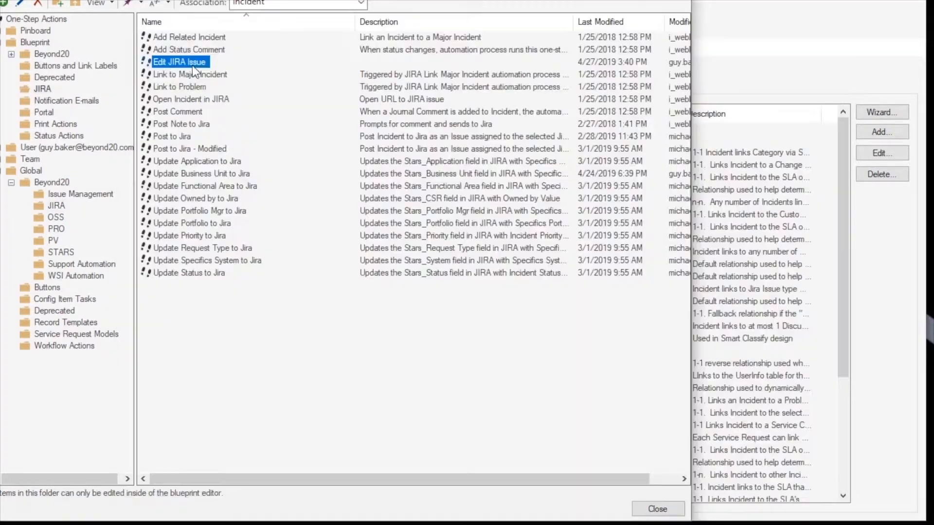
Open the Edit JIRA Issue One-Step for editing and inspect its Run JSON Command step
left_click(148, 62)
right_click(150, 63)
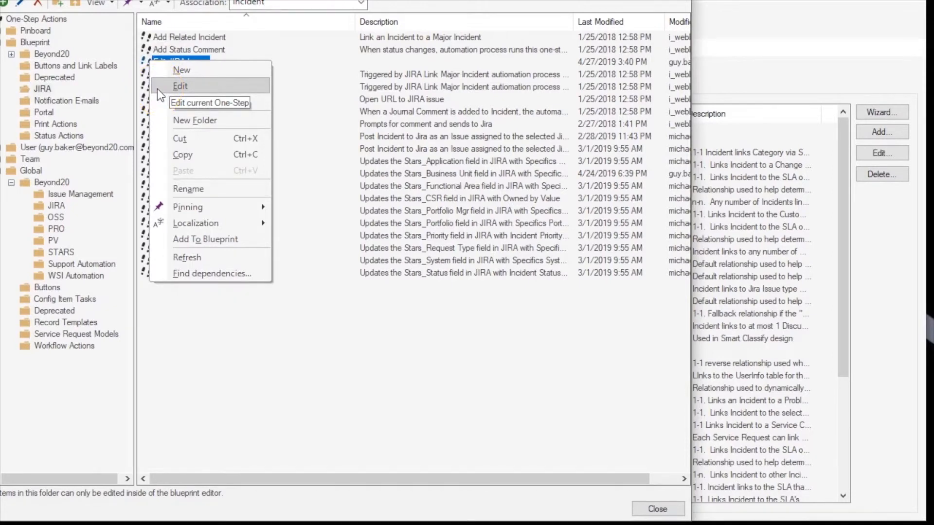
left_click(157, 89)
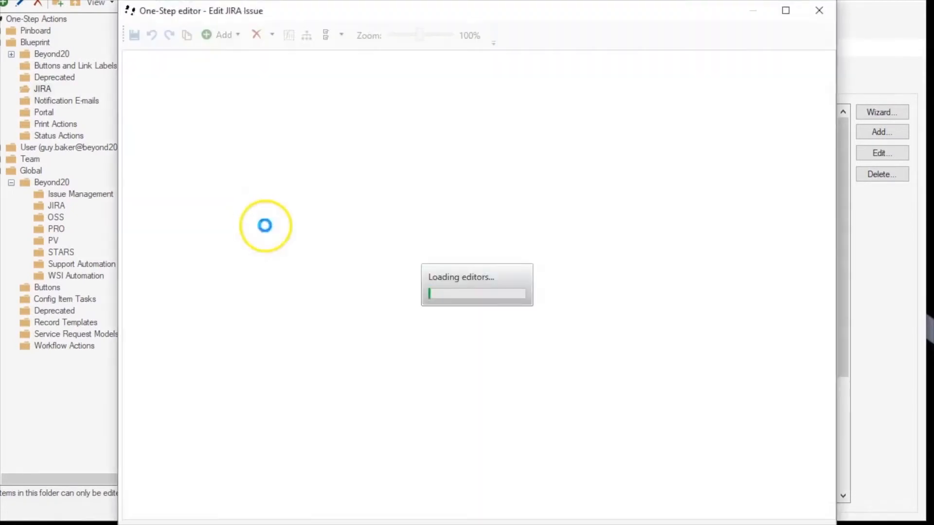
left_click(427, 154)
left_click(600, 163)
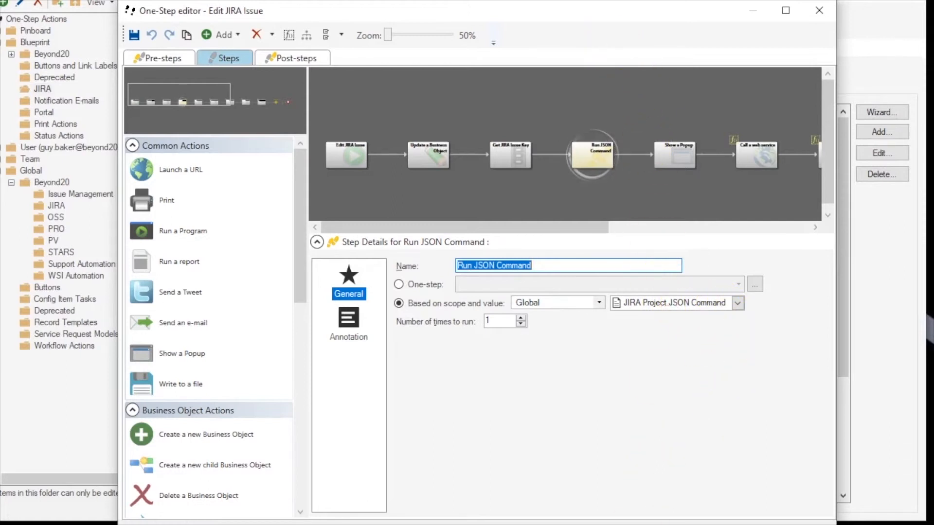
mouse_move(626, 524)
left_mouse_down()
mouse_move(625, 515)
mouse_move(625, 524)
left_mouse_up()
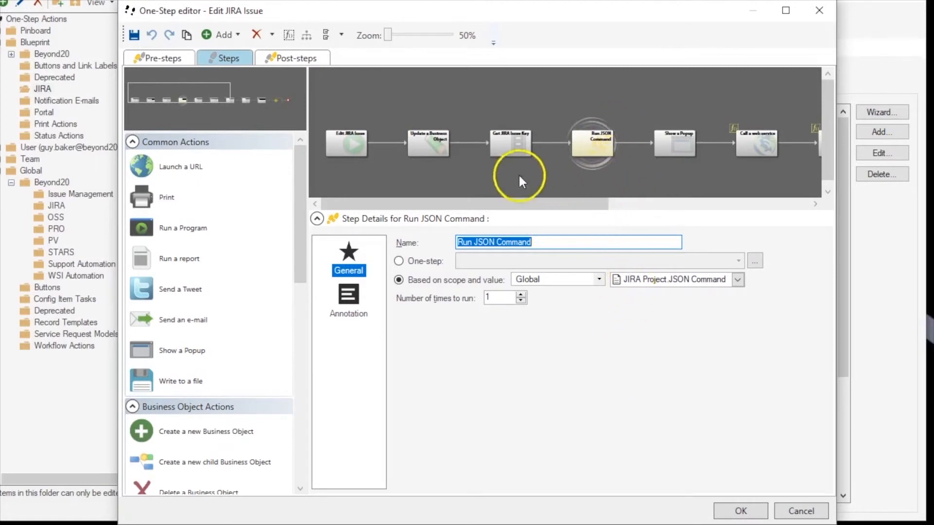
Inspect the Call a web service step's Edit Issue method and its data parameter
left_click_drag(469, 202, 506, 204)
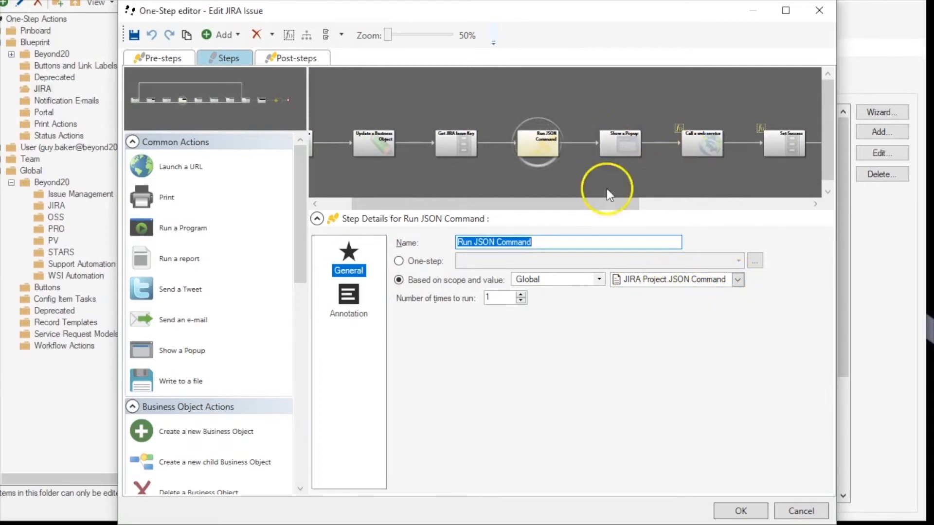
left_click(707, 143)
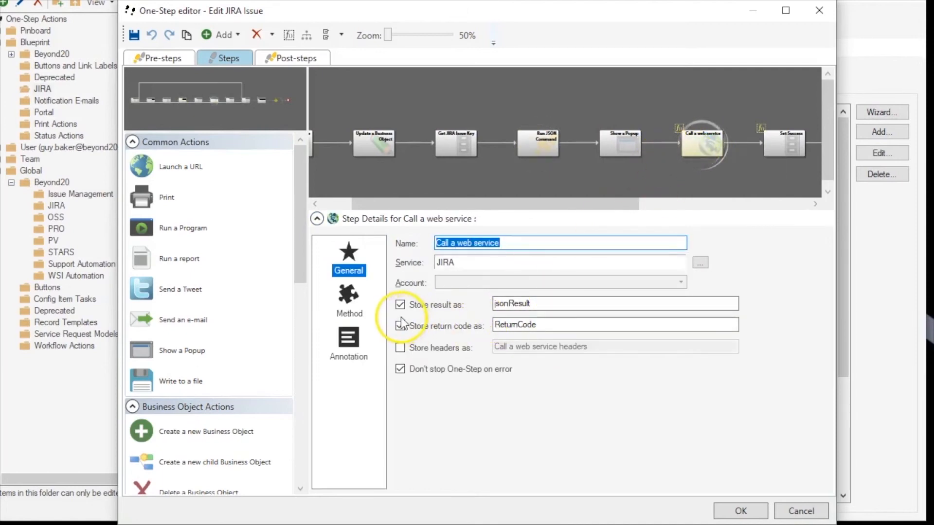
left_click(358, 294)
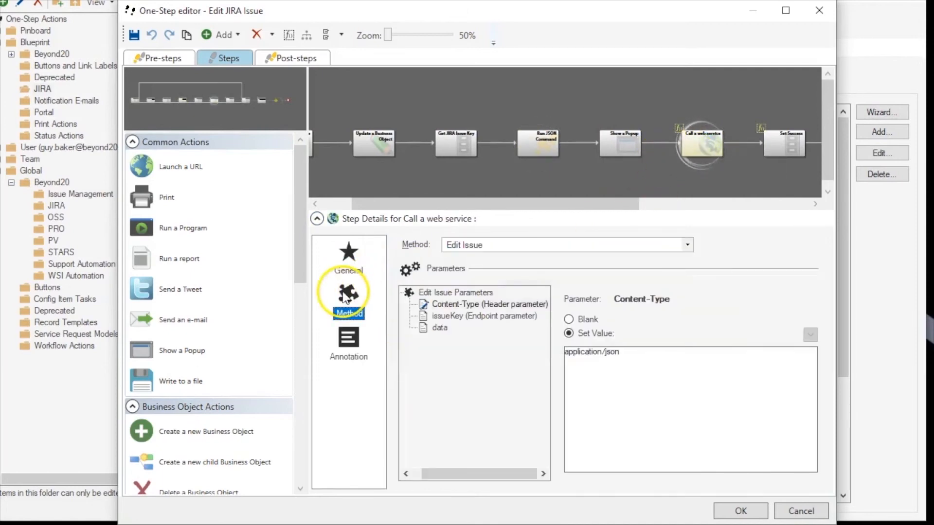
left_click(428, 328)
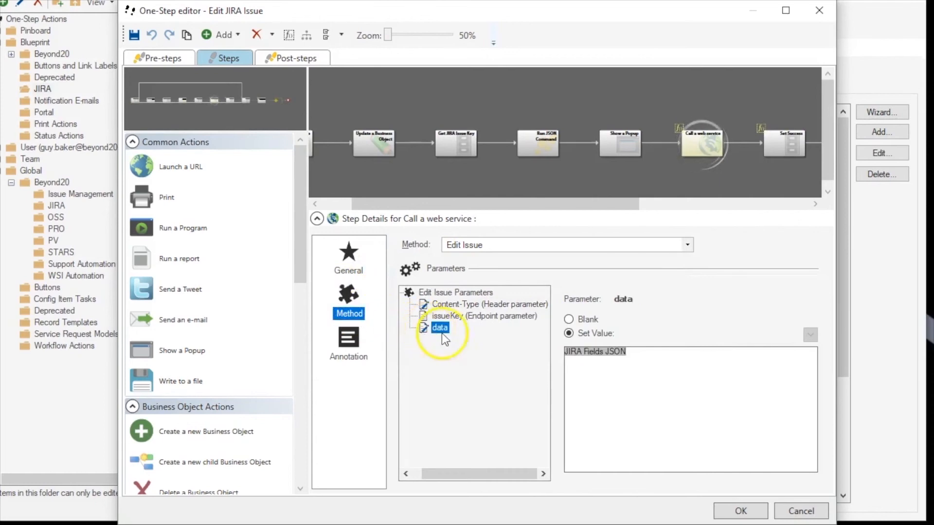